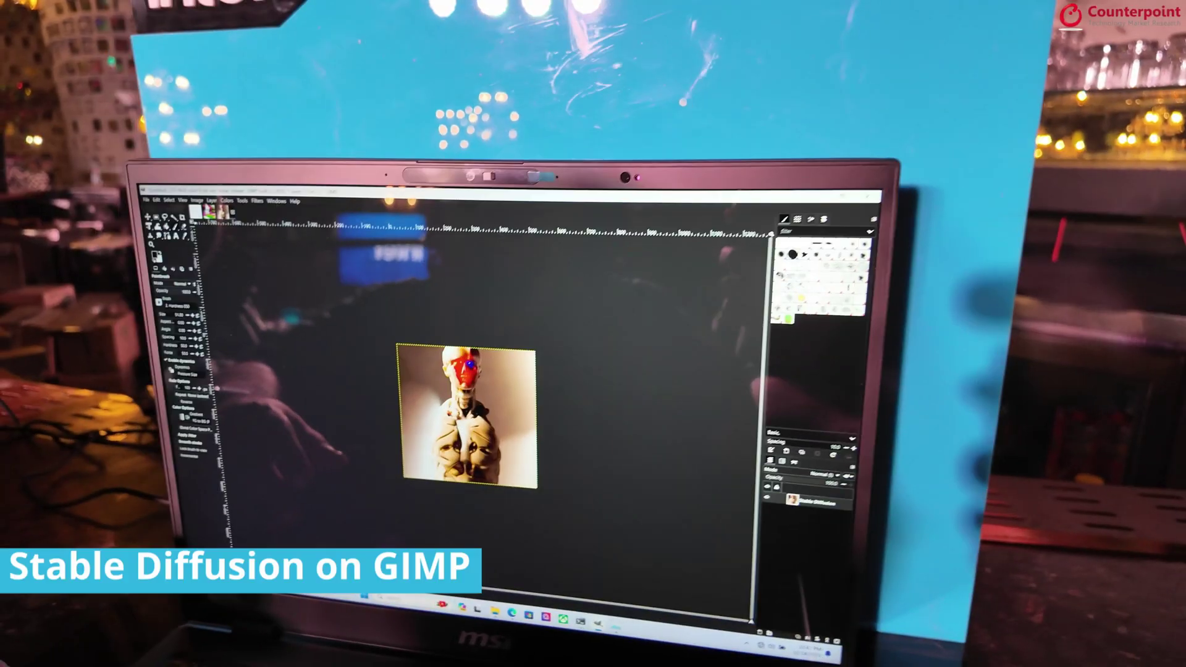
# Generate the Michelangelo cyborg-man image with GIMP's Stable Diffusion plugin and open Task Manager.
pyautogui.click(209, 173)
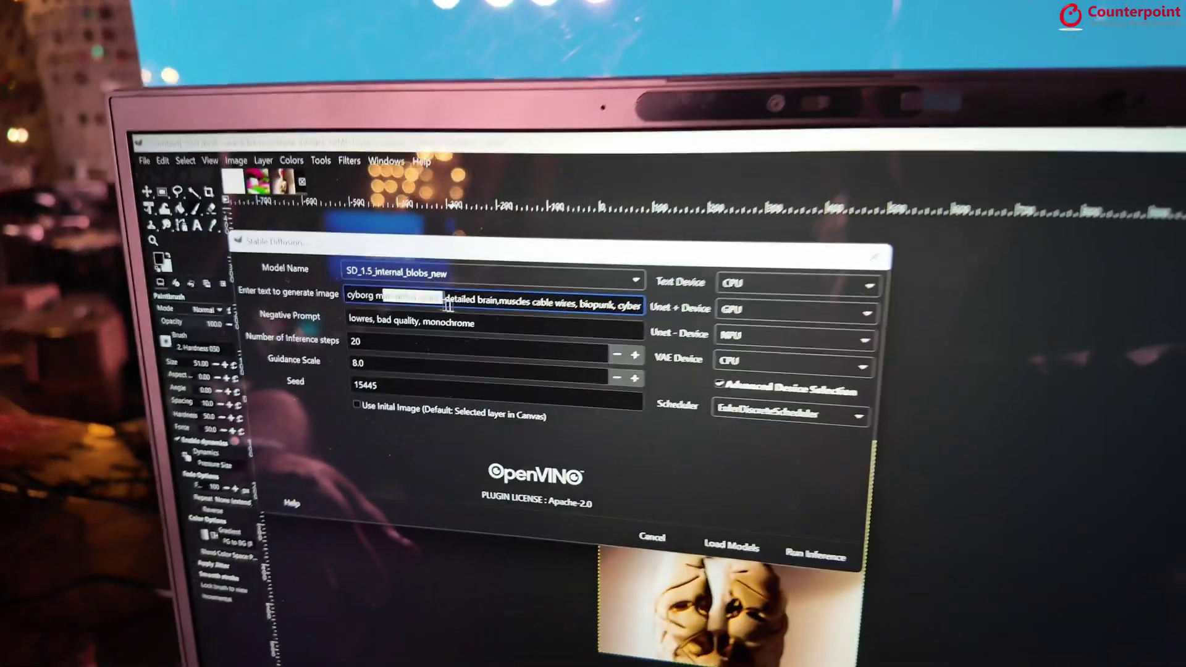
pyautogui.moveTo(383, 279); pyautogui.dragTo(534, 297)
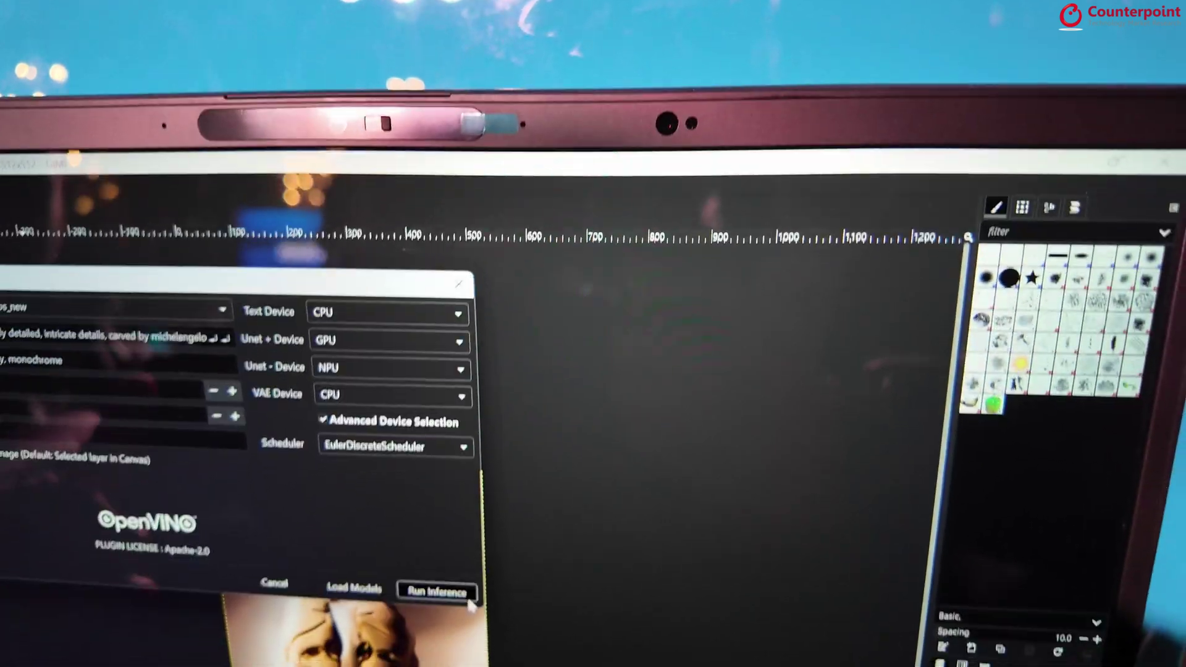
pyautogui.click(468, 599)
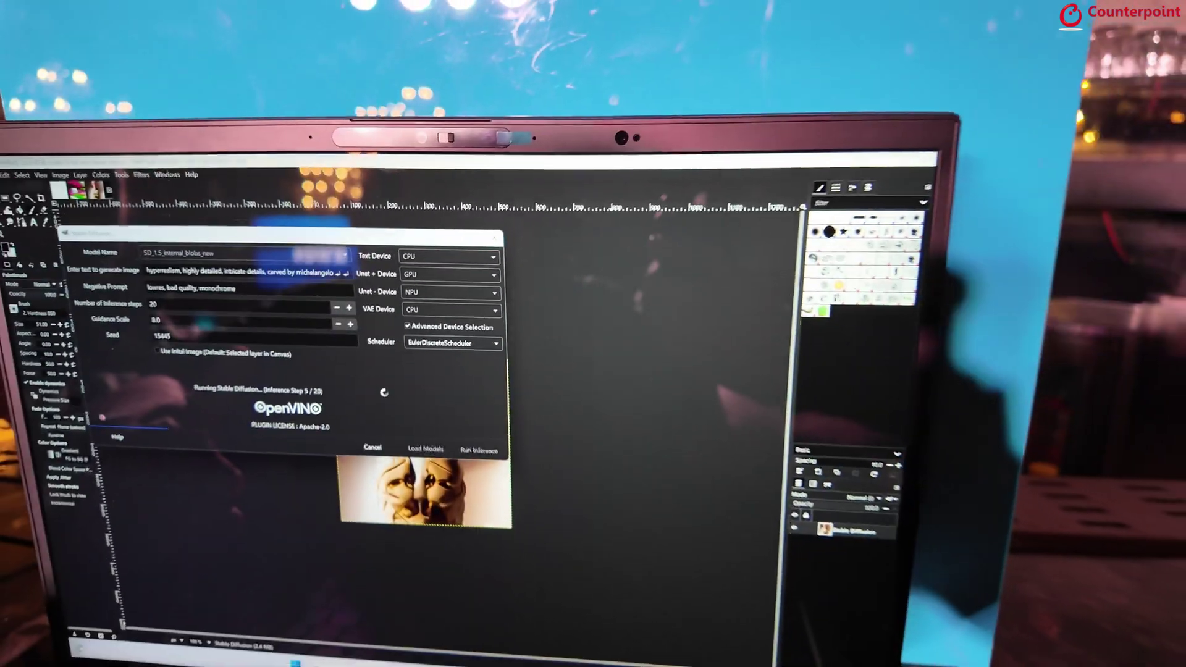
pyautogui.hotkey('ctrl', 'shift', 'Escape')
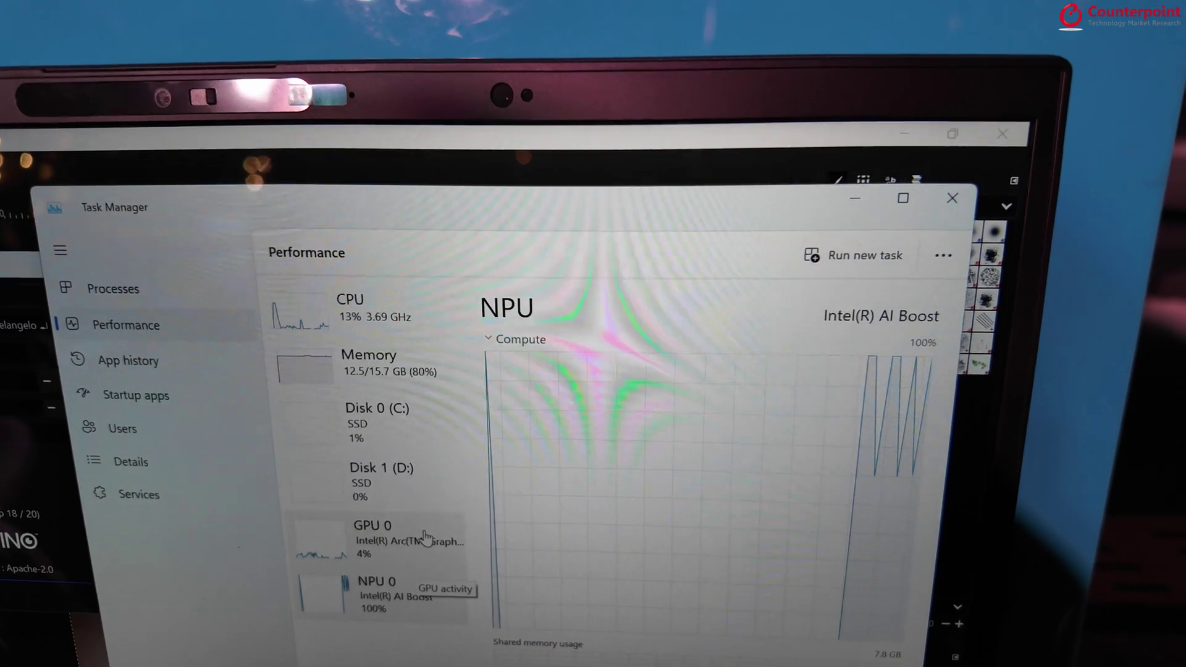
# Compare GPU 0 load in Task Manager, ending on the CPU utilisation graph.
pyautogui.click(430, 545)
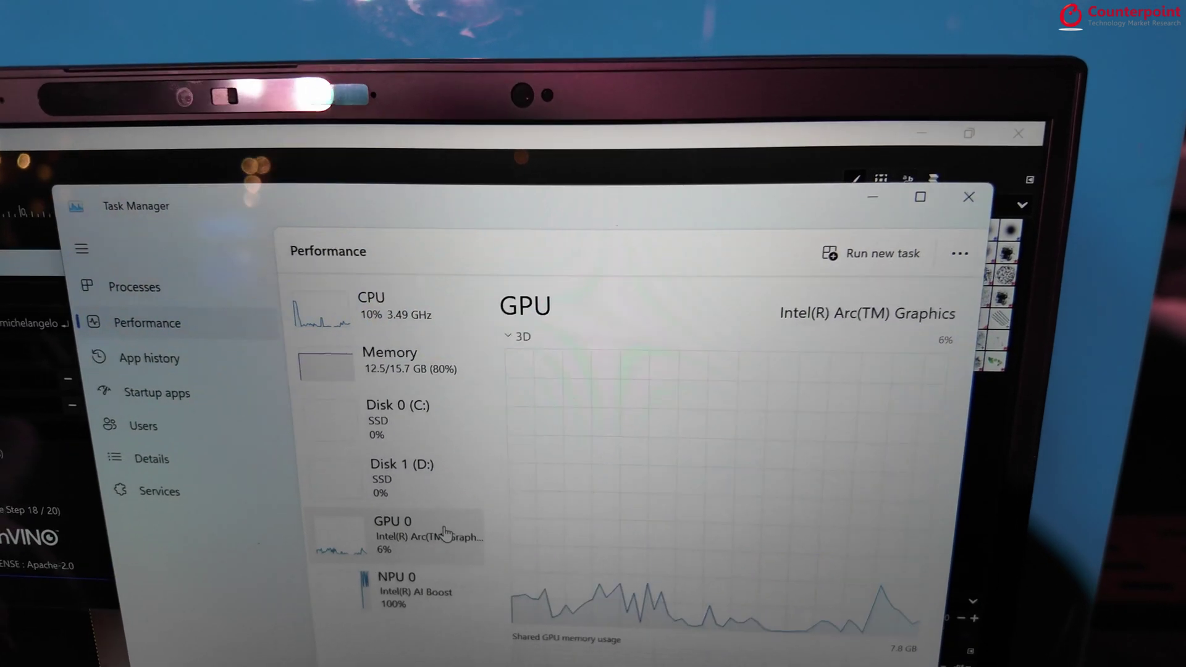
pyautogui.click(466, 301)
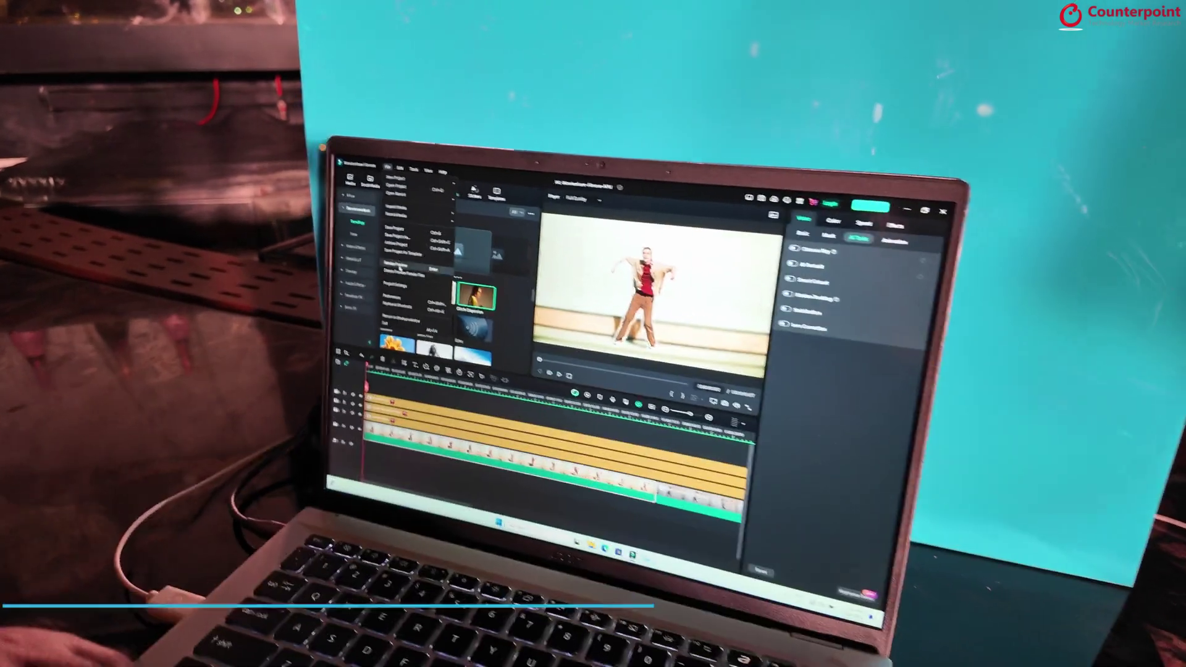
# Scrub through the dancer clip, then return the playhead to the start.
pyautogui.press('Escape')
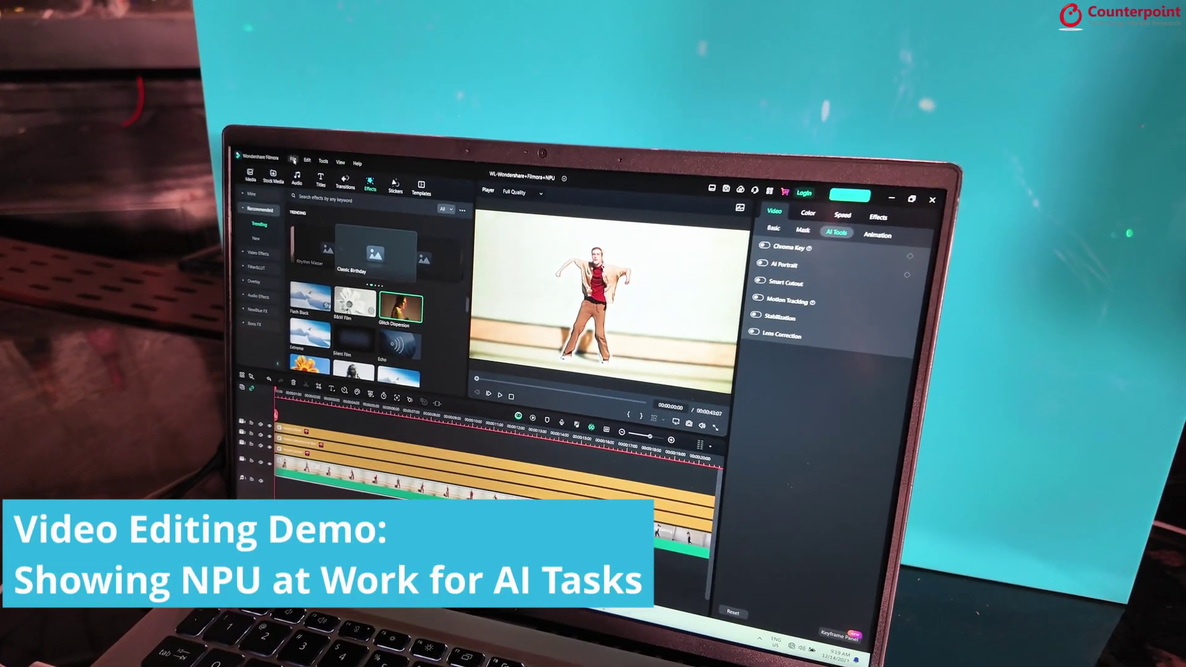
pyautogui.click(294, 160)
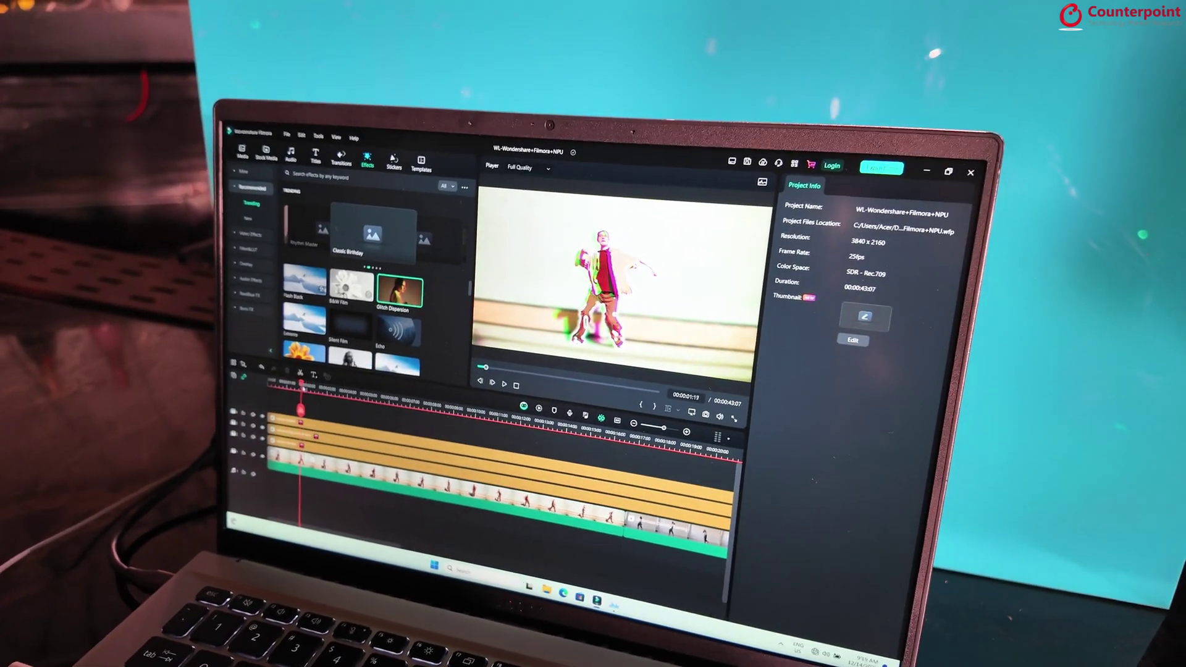
pyautogui.moveTo(302, 388); pyautogui.dragTo(425, 395)
pyautogui.press('Home')
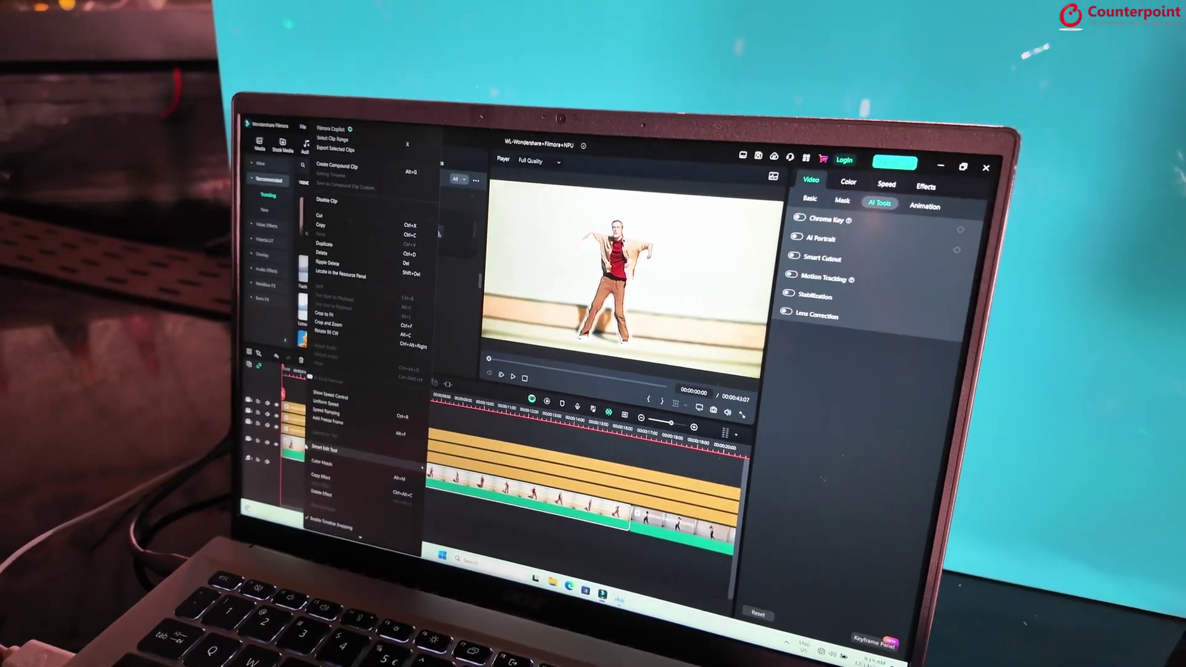
# Start a Render Preview of the dancer project for smooth playback.
pyautogui.click(326, 141)
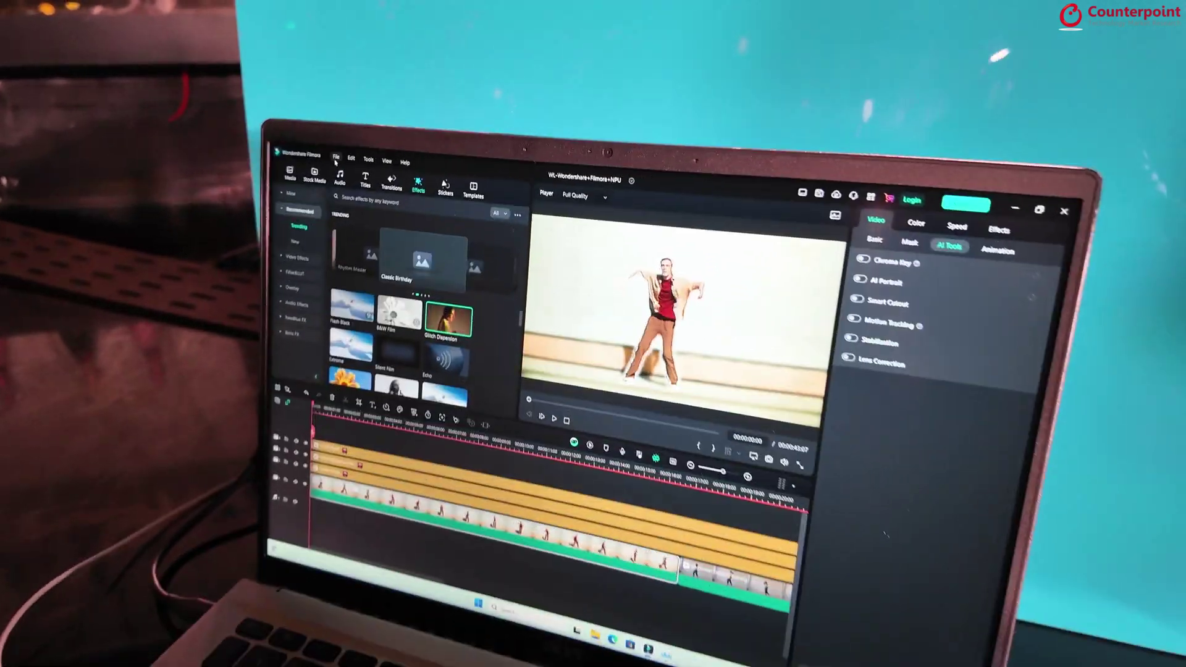
pyautogui.click(336, 160)
pyautogui.click(339, 286)
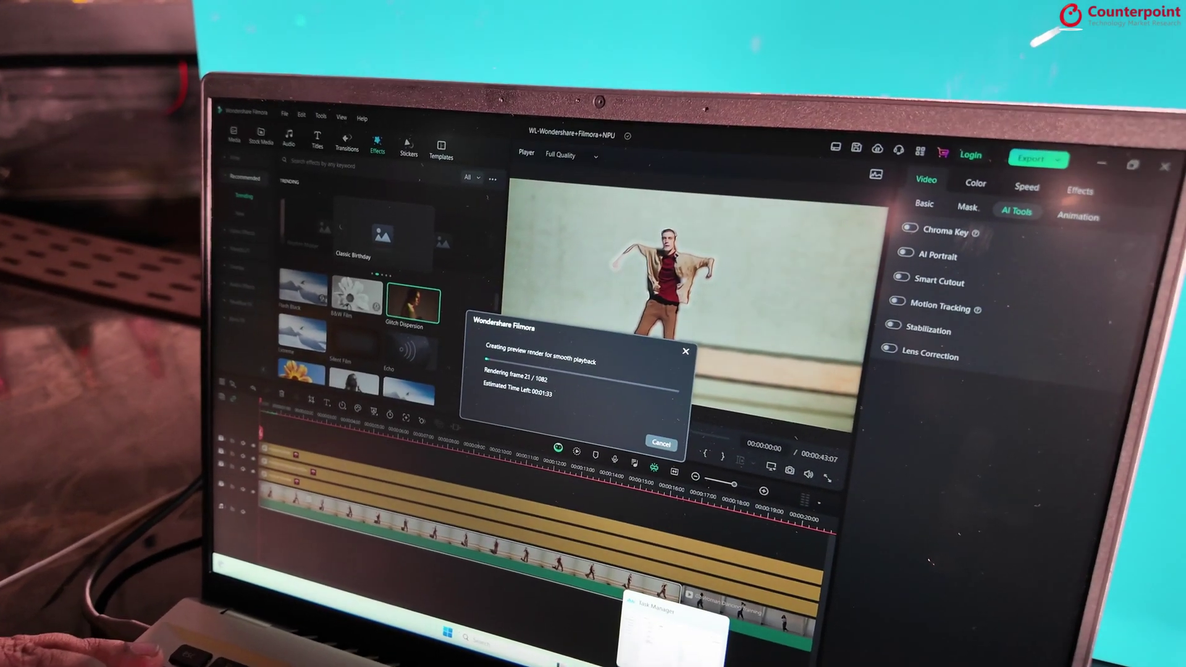
# Check hardware usage in Task Manager from the taskbar during the preview render.
pyautogui.click(673, 624)
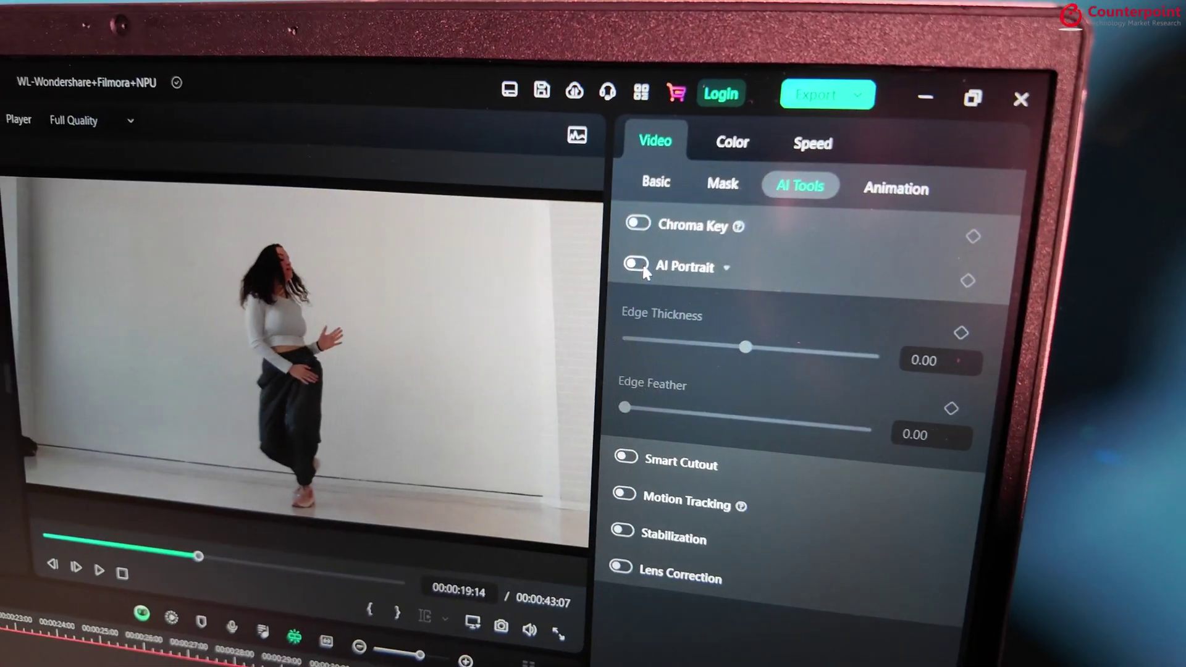
# Switch on AI Portrait to remove the white wall behind the dancer.
pyautogui.click(654, 259)
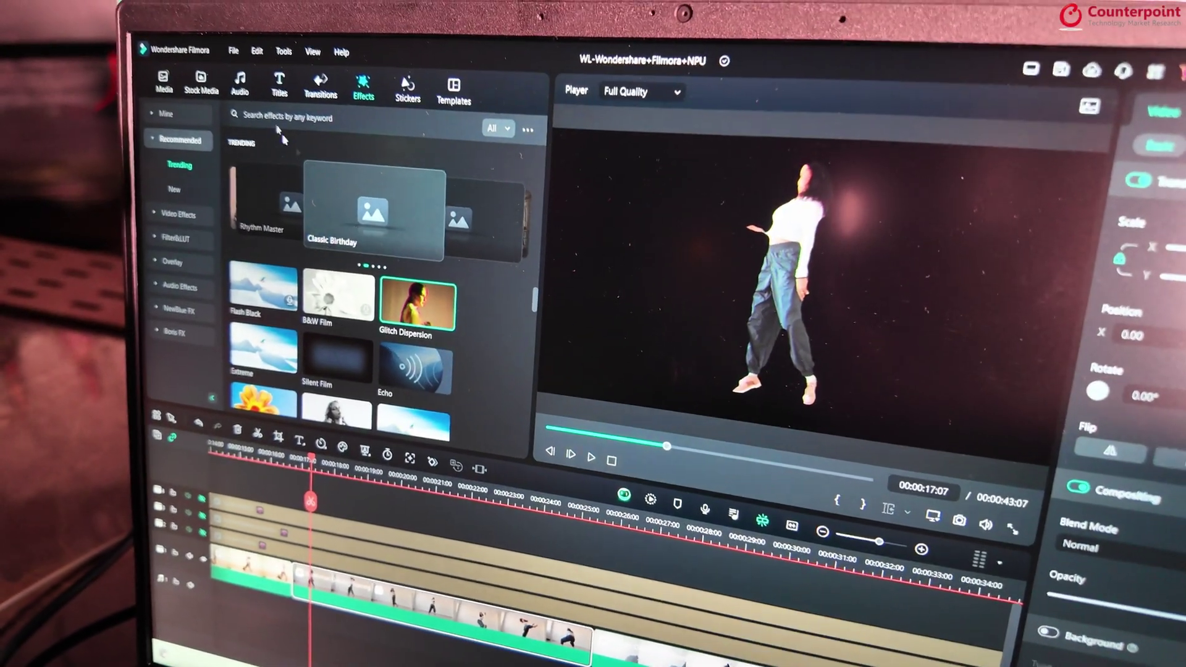
# Render a fresh preview of the cut-out dancer and play it over the starry backdrop.
pyautogui.click(243, 56)
pyautogui.click(272, 250)
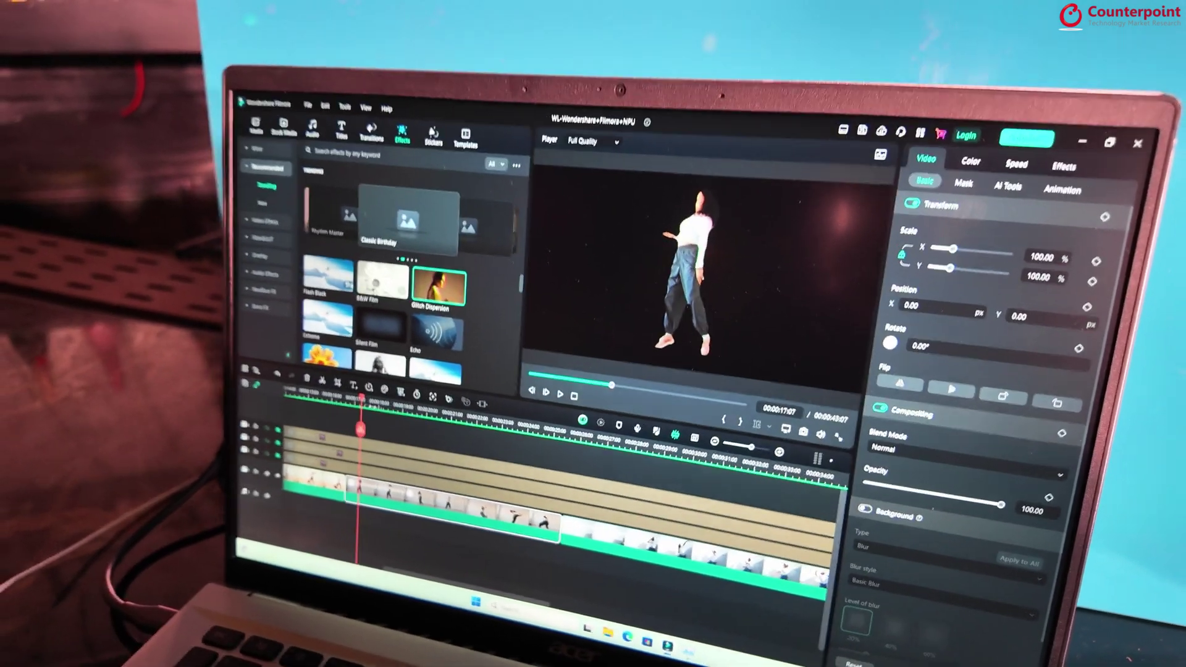
pyautogui.press('space')
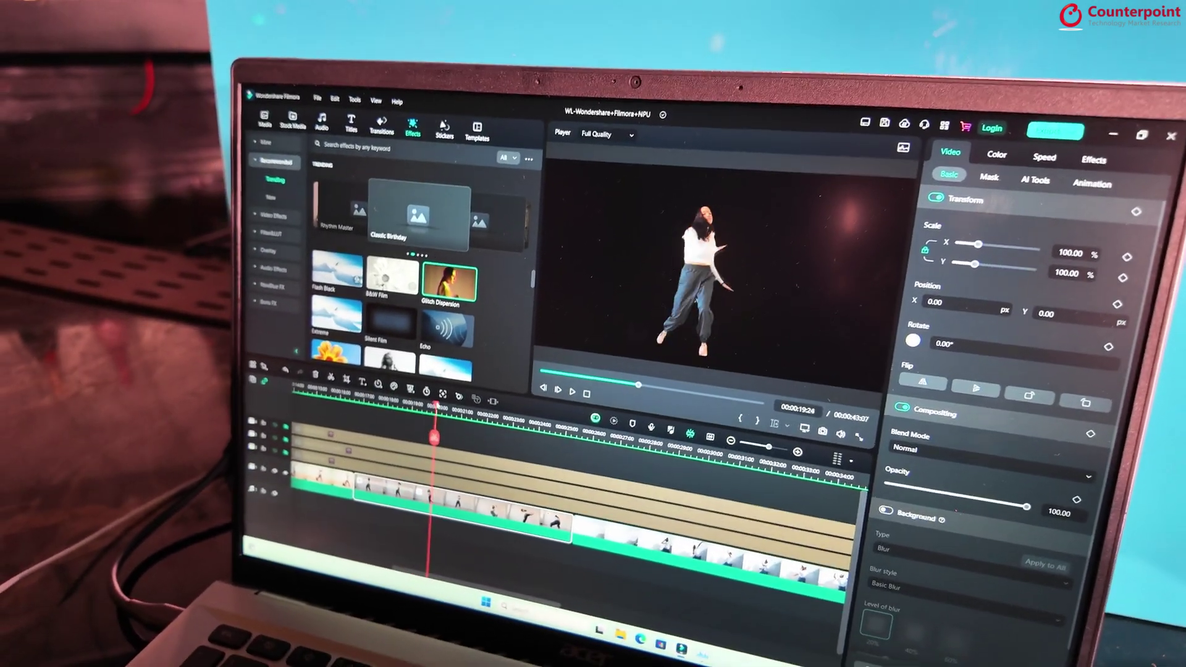